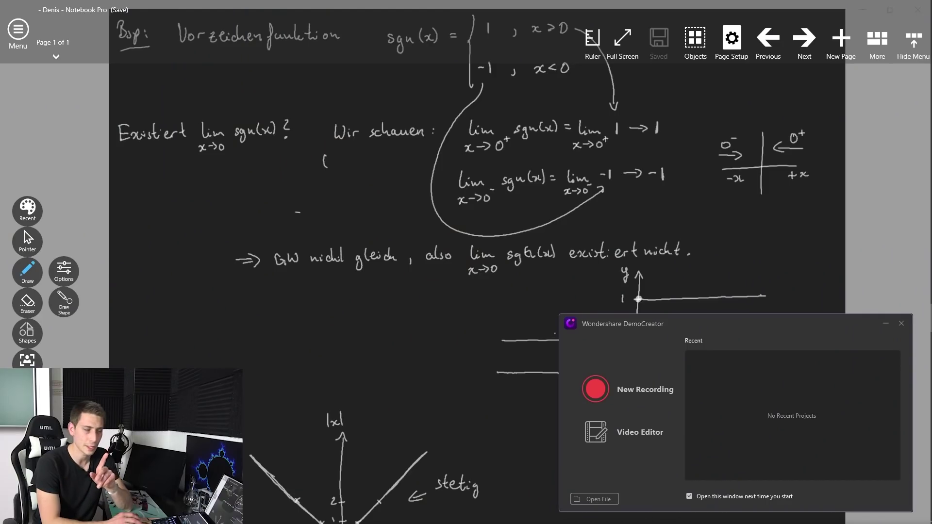
Set up a new recording with a Full screen (1920×1080) area and start recording the notes.
{"action": "left_click", "coordinate": [640, 388]}
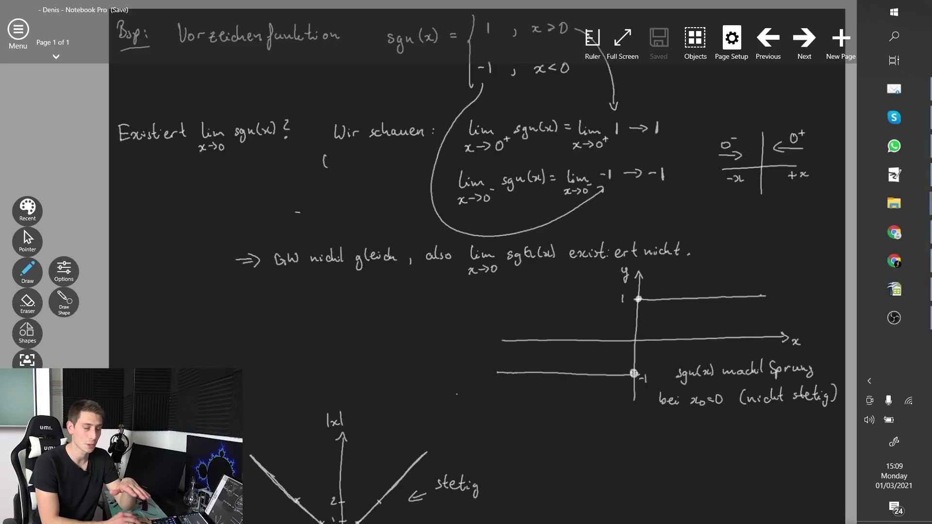
{"action": "key", "text": "alt+Tab"}
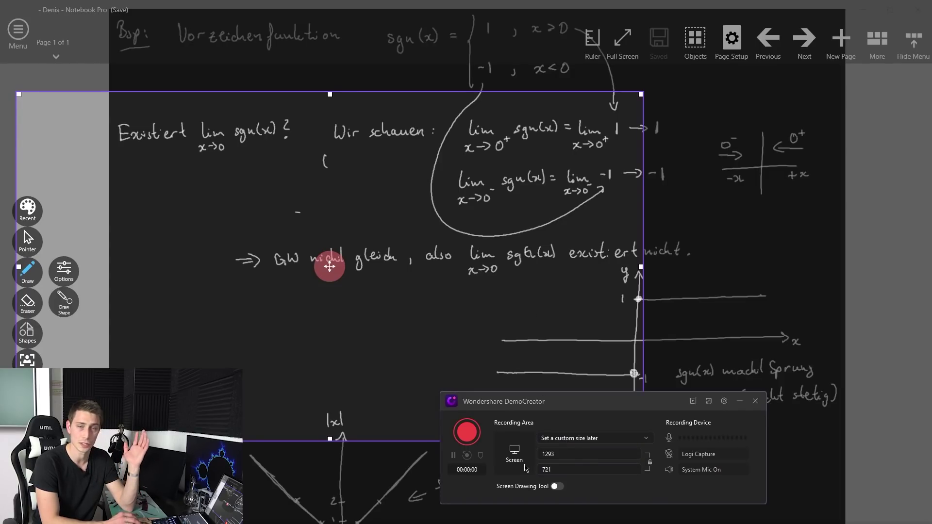
{"action": "left_click", "coordinate": [524, 468]}
{"action": "left_click", "coordinate": [514, 451]}
{"action": "left_click", "coordinate": [563, 438]}
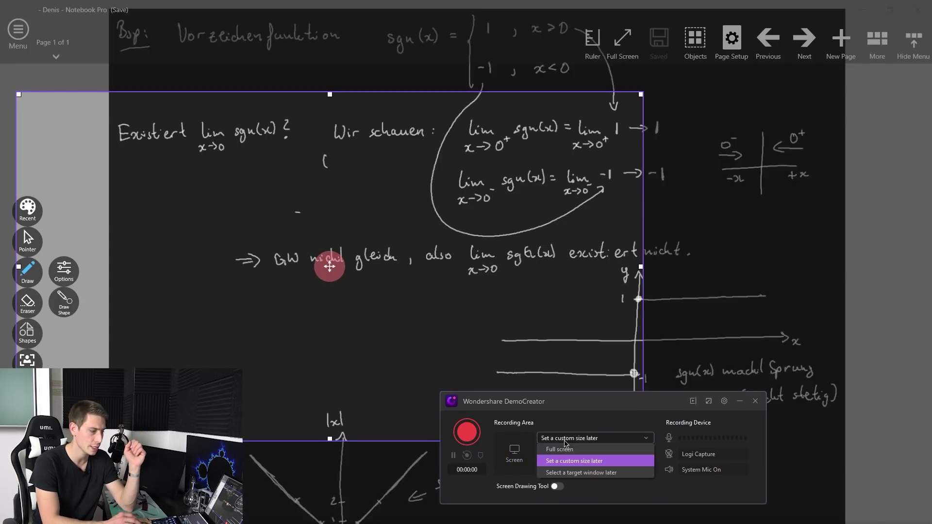
{"action": "left_click", "coordinate": [564, 453]}
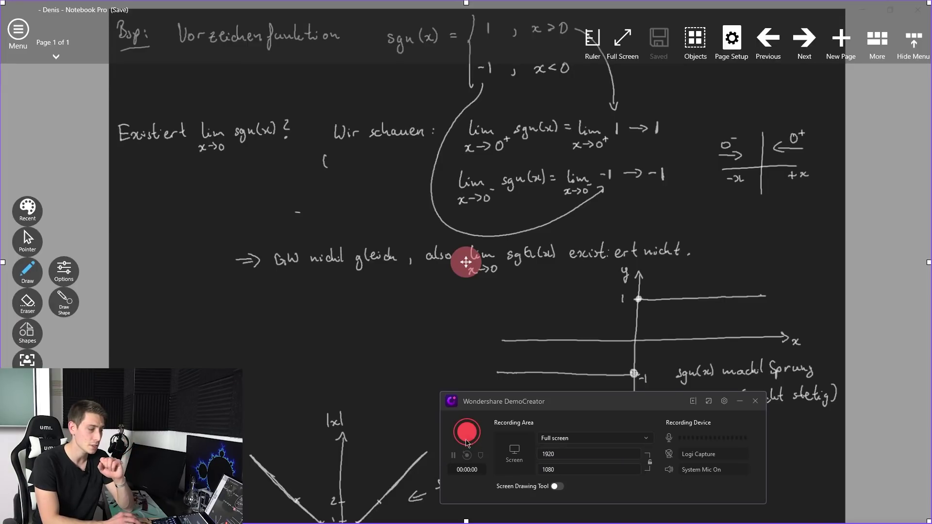
{"action": "left_click", "coordinate": [466, 441]}
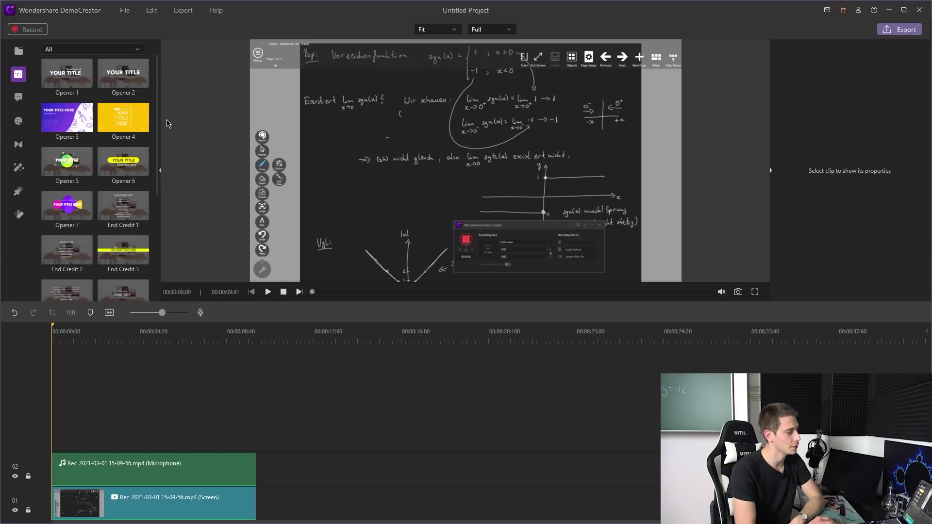
Add Arrow 1 to the timeline, tilt it up-right and place it beside the conclusion line.
{"action": "left_click", "coordinate": [19, 97]}
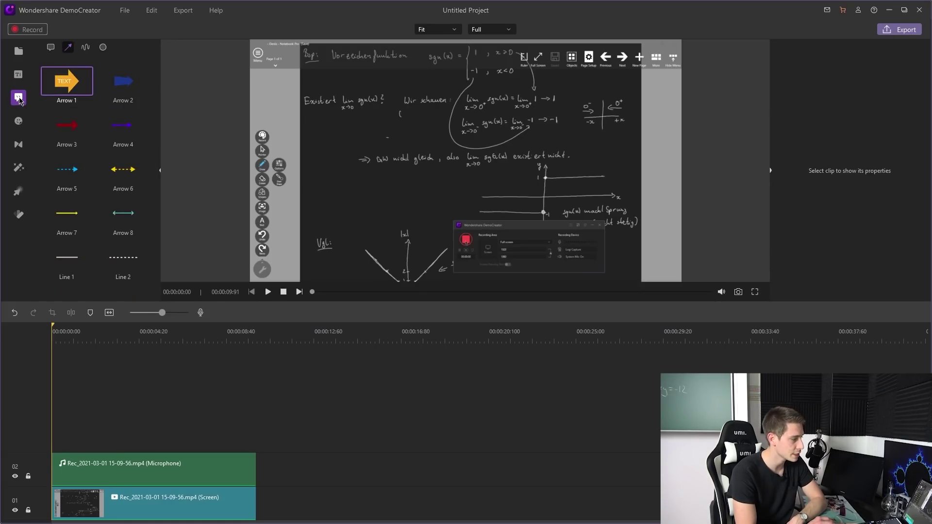
{"action": "mouse_move", "coordinate": [57, 83]}
{"action": "left_mouse_down"}
{"action": "mouse_move", "coordinate": [111, 233]}
{"action": "mouse_move", "coordinate": [78, 439]}
{"action": "mouse_move", "coordinate": [57, 438]}
{"action": "left_mouse_up"}
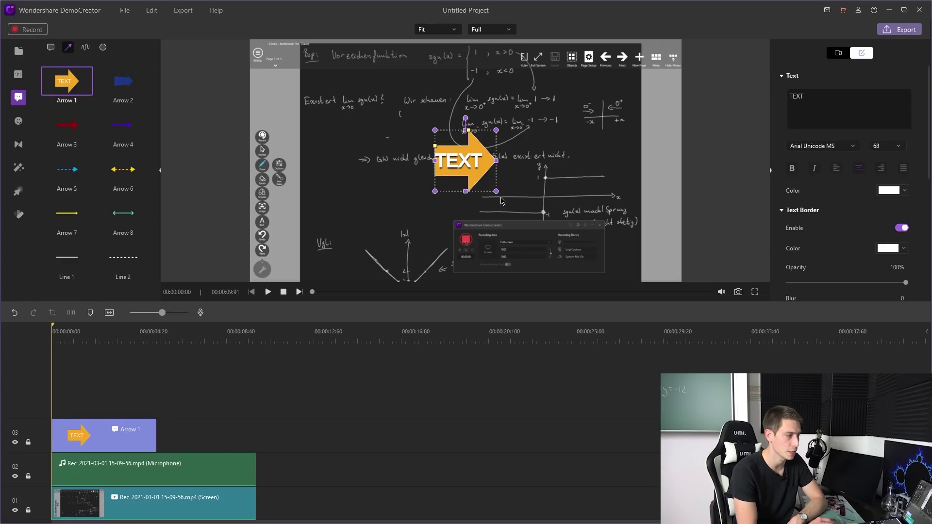
{"action": "left_click_drag", "start_coordinate": [487, 181], "coordinate": [415, 234]}
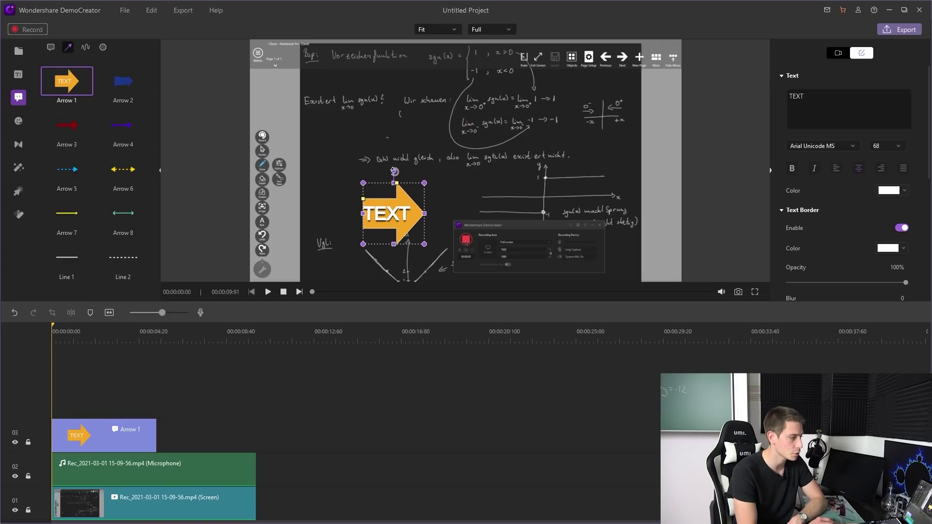
{"action": "left_click_drag", "start_coordinate": [394, 171], "coordinate": [369, 179]}
{"action": "left_click_drag", "start_coordinate": [412, 225], "coordinate": [365, 196]}
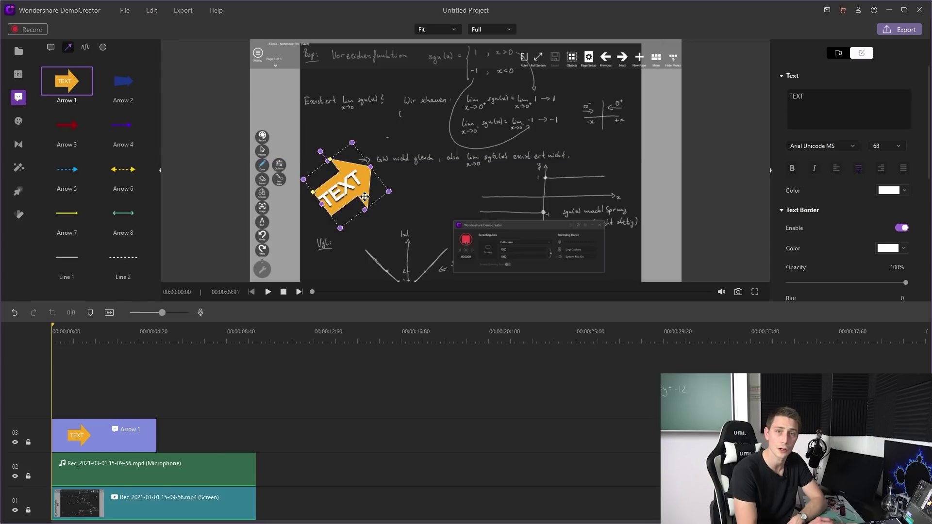
Add a text caption and replace its placeholder TEXT with 'Good Stuff!'.
{"action": "left_click", "coordinate": [50, 47]}
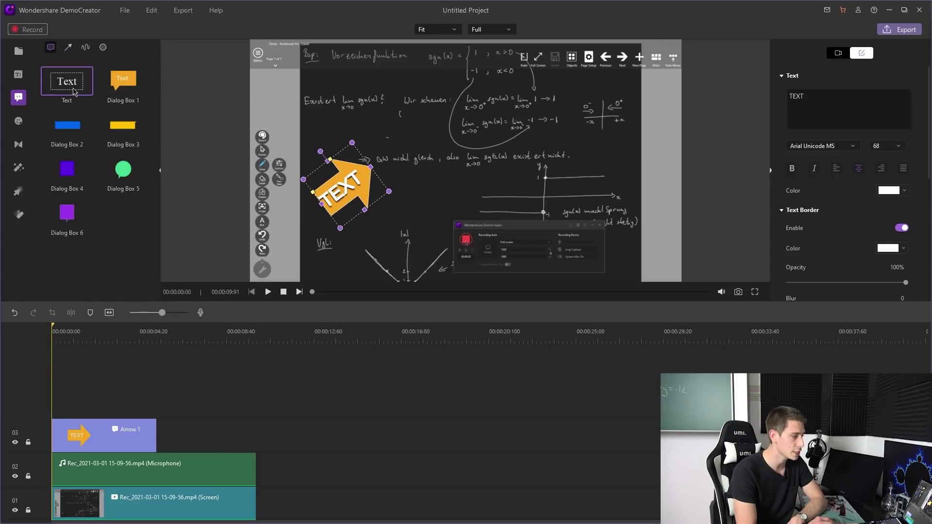
{"action": "mouse_move", "coordinate": [74, 91]}
{"action": "left_mouse_down"}
{"action": "mouse_move", "coordinate": [100, 366]}
{"action": "mouse_move", "coordinate": [81, 386]}
{"action": "left_mouse_up"}
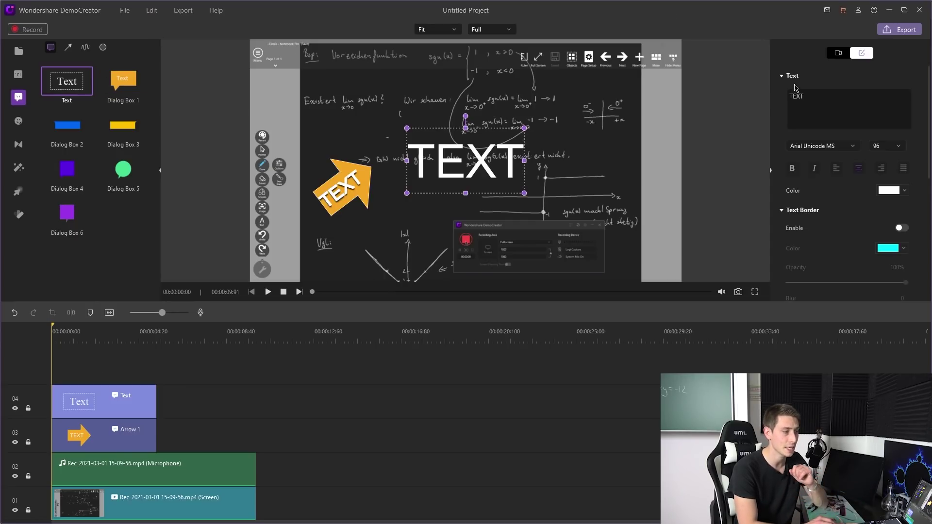
{"action": "double_click", "coordinate": [802, 101]}
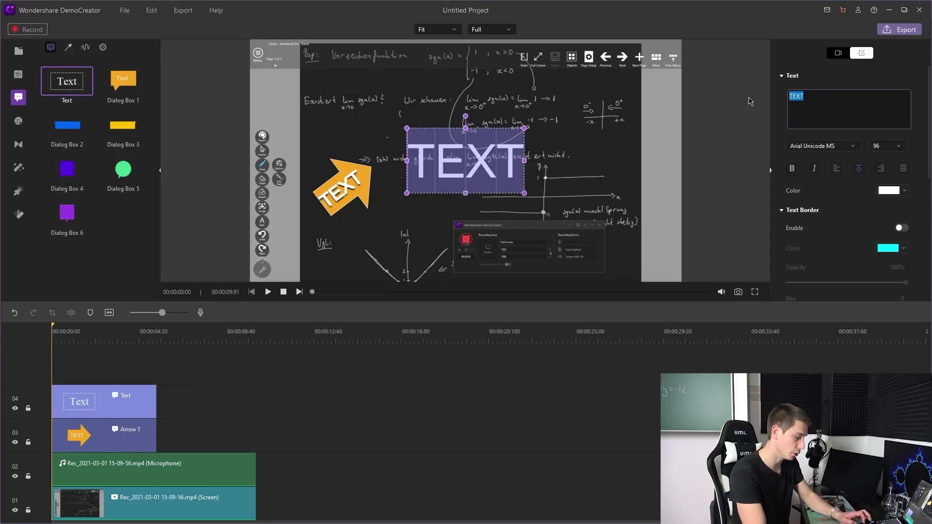
{"action": "key", "text": "Left"}
{"action": "type", "text": "Good Stuff!"}
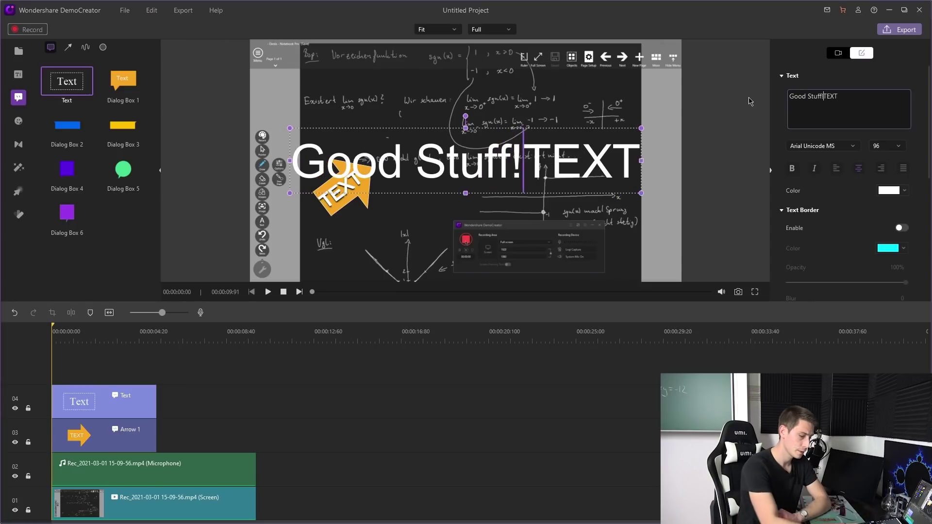
{"action": "key", "text": "Delete"}
{"action": "key", "text": "Delete"}
{"action": "key", "text": "Delete"}
{"action": "key", "text": "Delete"}
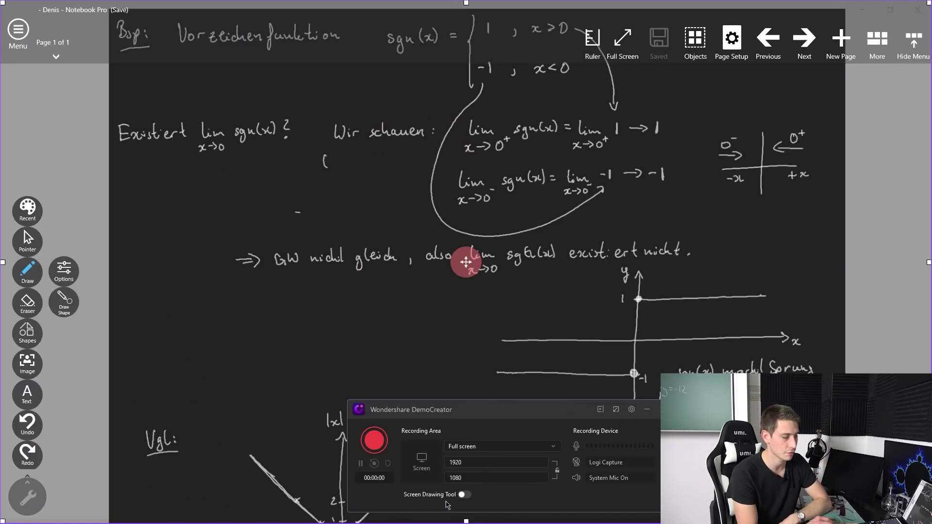
Turn on Screen Drawing, draw a pen line from the conclusion toward 'Wir schauen', then select the highlighter.
{"action": "left_click", "coordinate": [464, 495]}
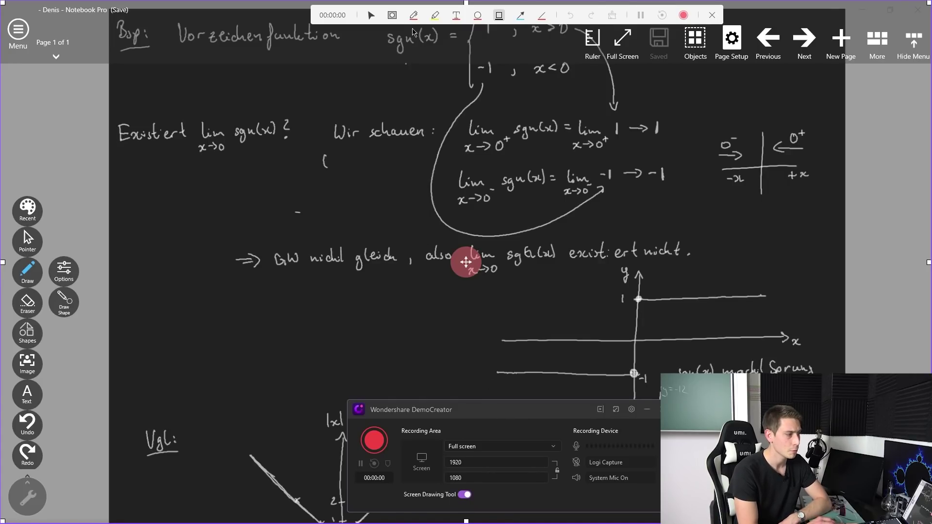
{"action": "left_click", "coordinate": [414, 16]}
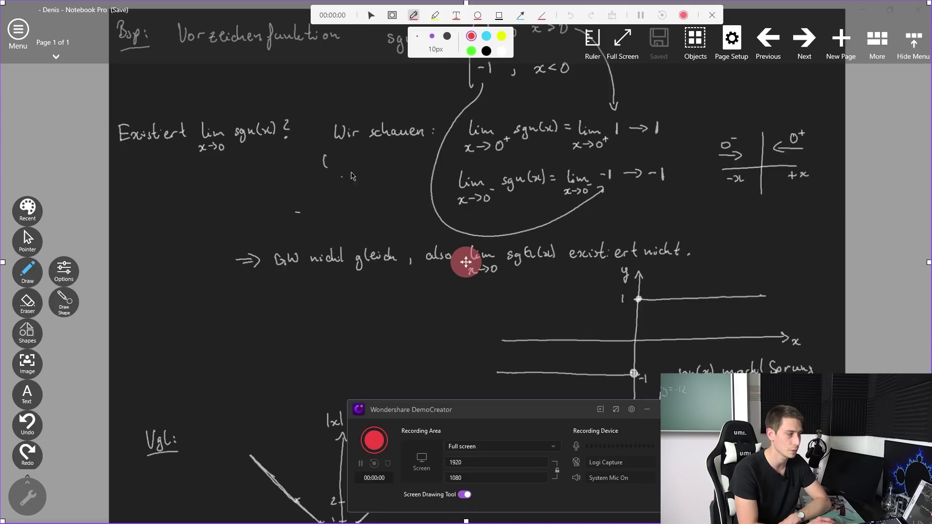
{"action": "left_click_drag", "start_coordinate": [369, 162], "coordinate": [286, 252]}
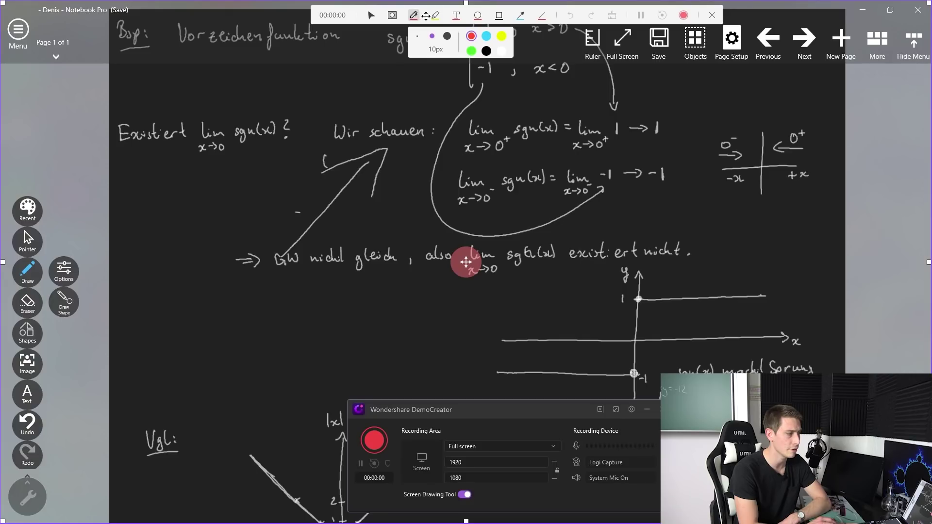
{"action": "left_click", "coordinate": [435, 15]}
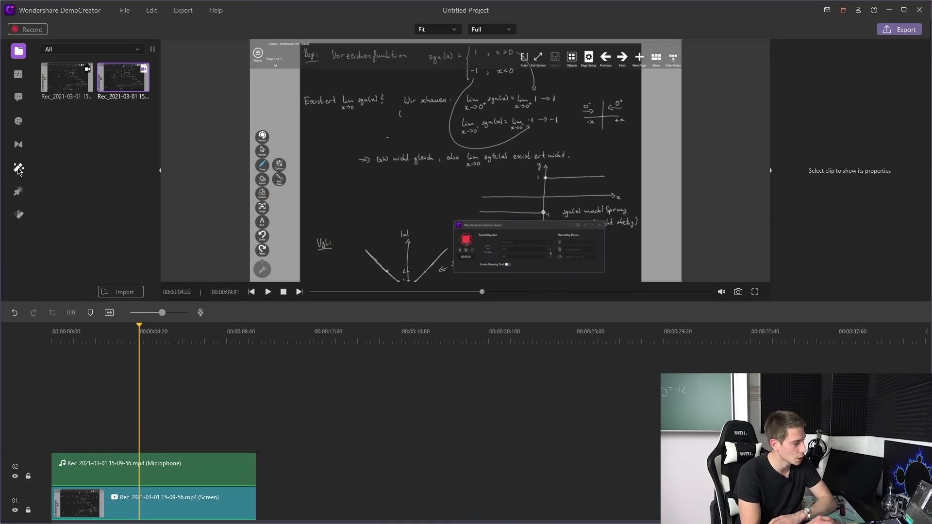
Add the Mosaic effect to the timeline and shorten its duration.
{"action": "left_click", "coordinate": [19, 168]}
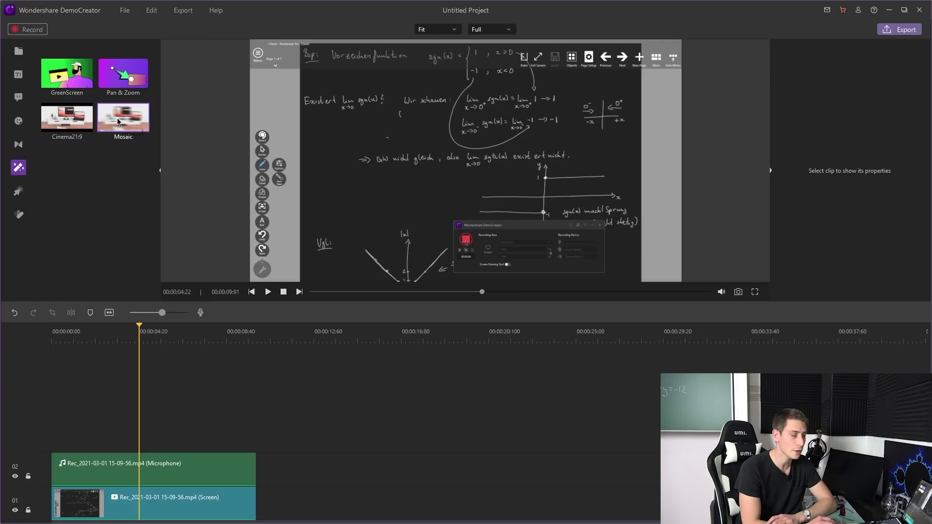
{"action": "left_click_drag", "start_coordinate": [118, 118], "coordinate": [115, 431]}
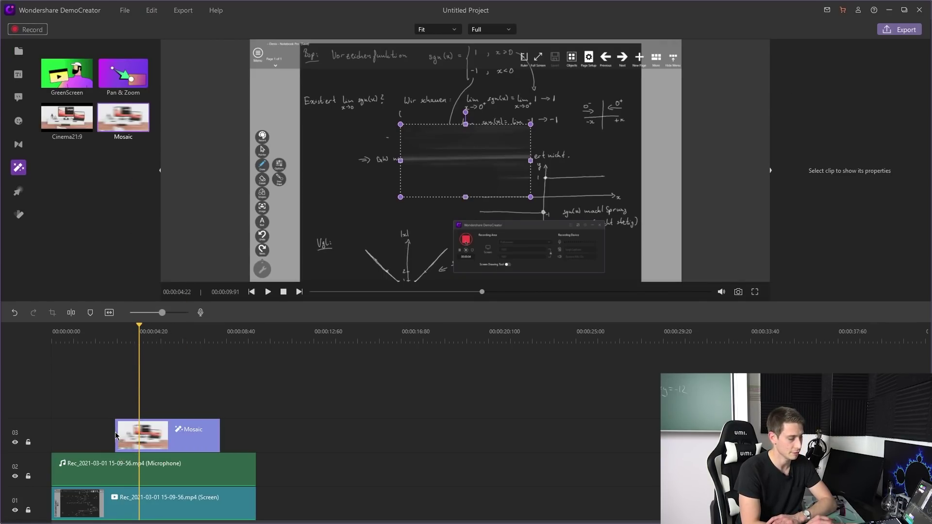
{"action": "left_click", "coordinate": [157, 433]}
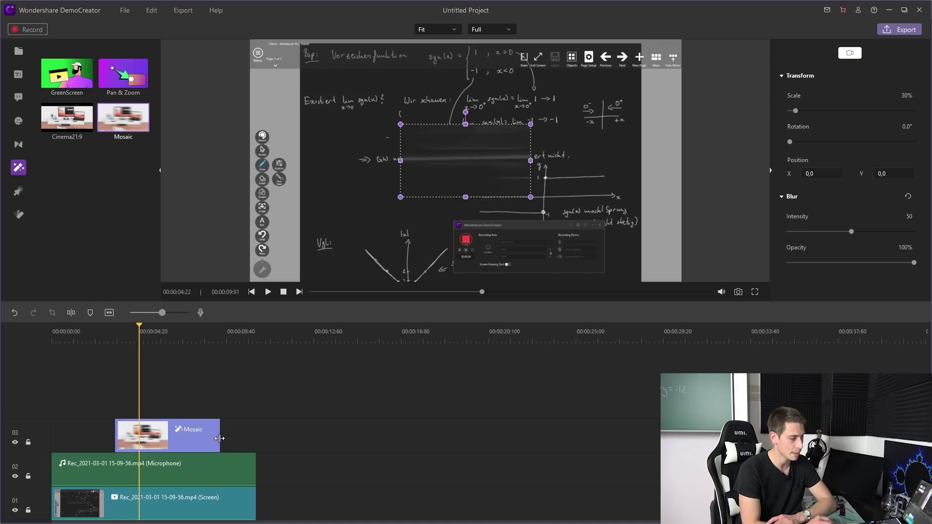
{"action": "left_click_drag", "start_coordinate": [219, 439], "coordinate": [171, 446]}
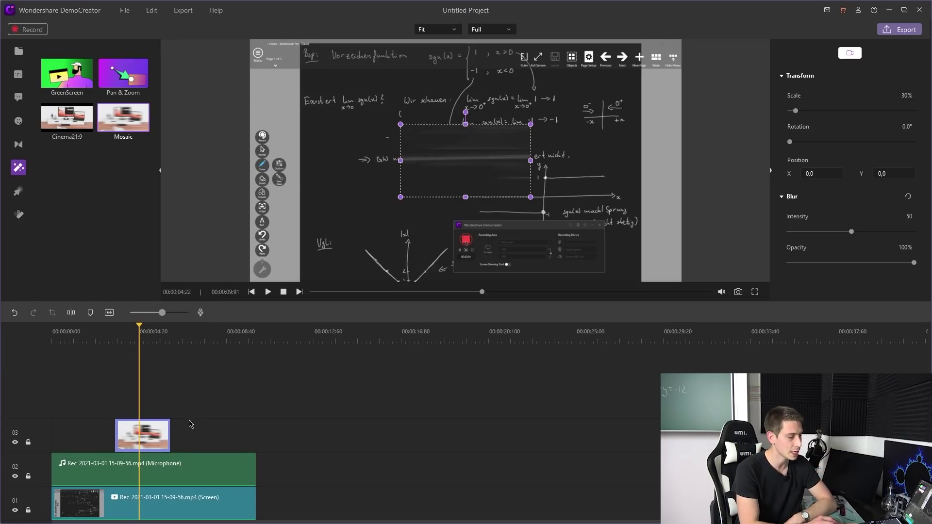
Move the Mosaic blur box over the top-left 'Existiert lim sgn(x)?' question and shrink it to fit.
{"action": "left_click_drag", "start_coordinate": [436, 185], "coordinate": [386, 116]}
{"action": "left_click", "coordinate": [442, 169]}
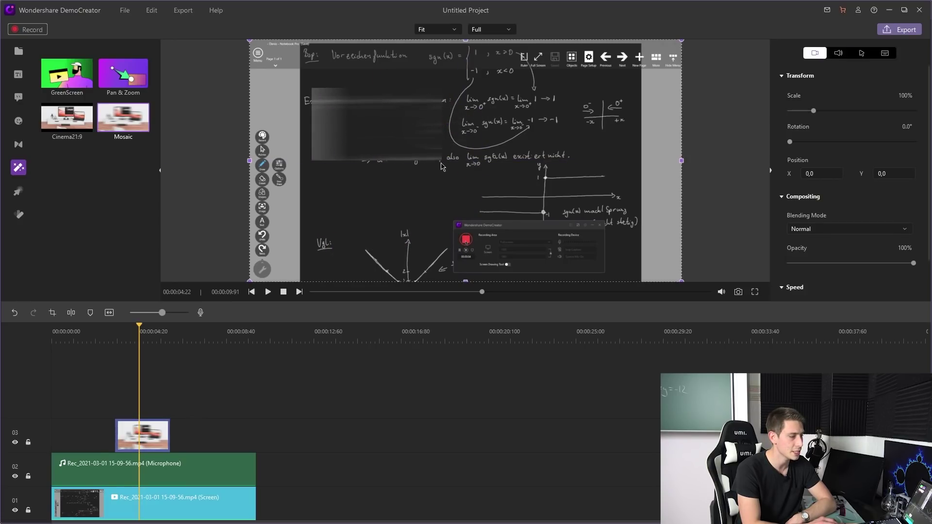
{"action": "left_click", "coordinate": [441, 160]}
{"action": "left_click_drag", "start_coordinate": [441, 161], "coordinate": [429, 150]}
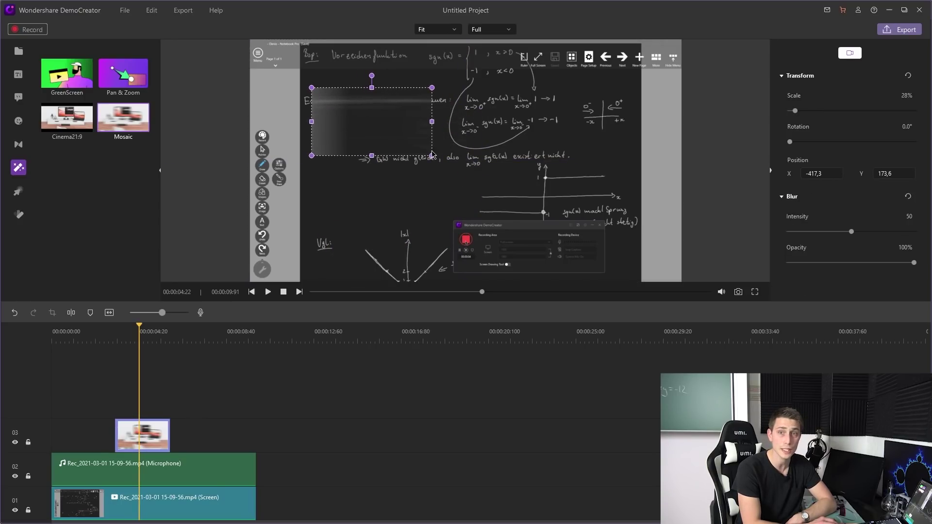